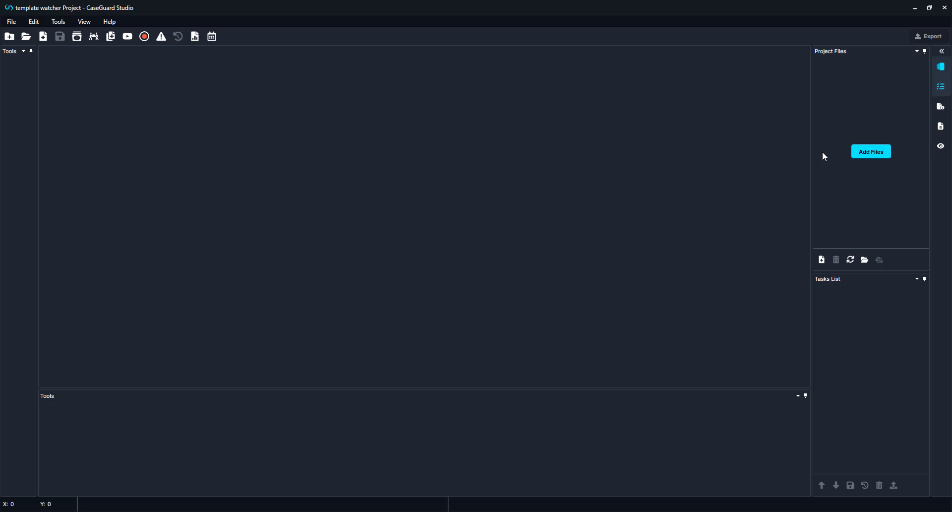
- Start a new folder watcher and name it Medical Form Template Redaction
left_click(940, 148)
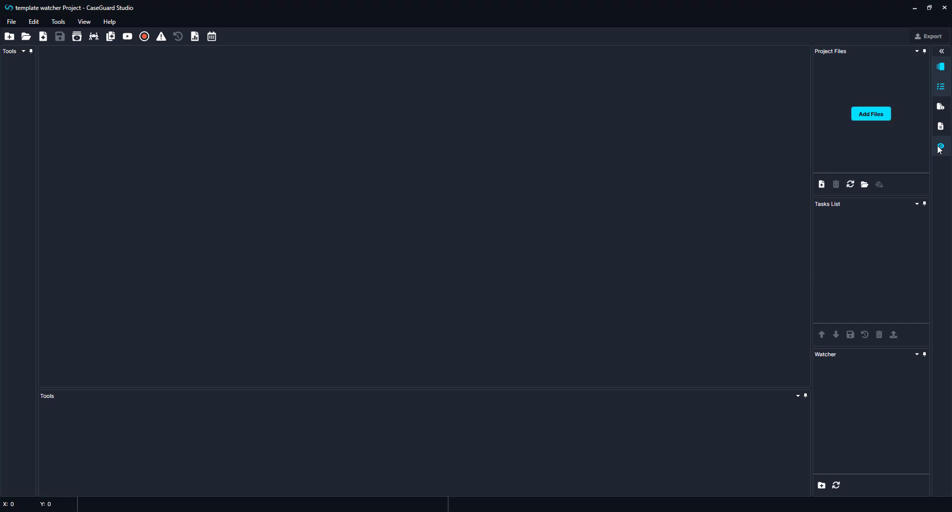
left_click(823, 486)
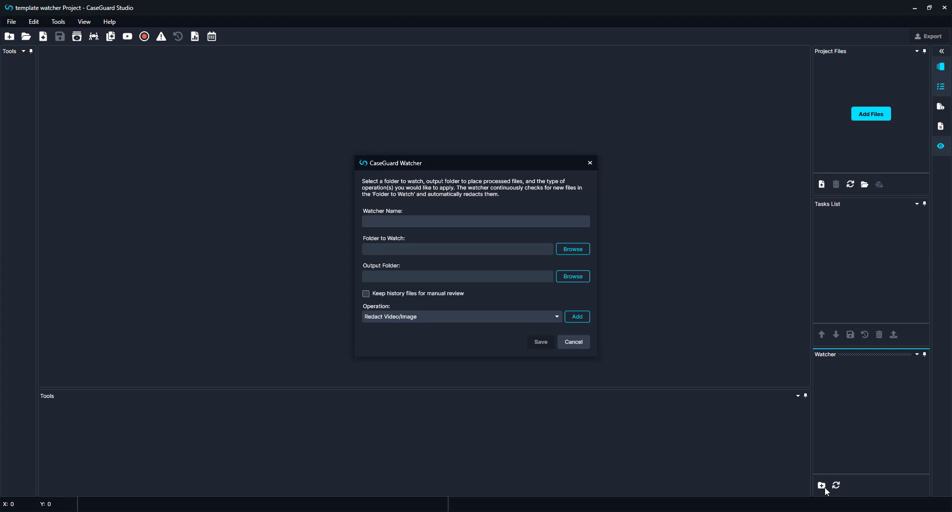
type("Medical Form Template Redaction")
- Create a Desktop folder named Medical Form Watcher Input and set it as the watcher's folder to watch
left_click(565, 248)
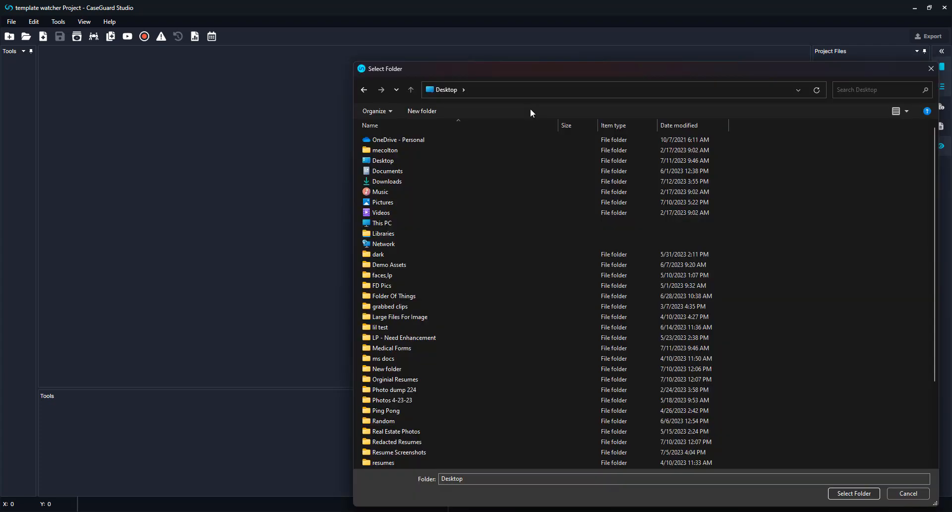
right_click(761, 228)
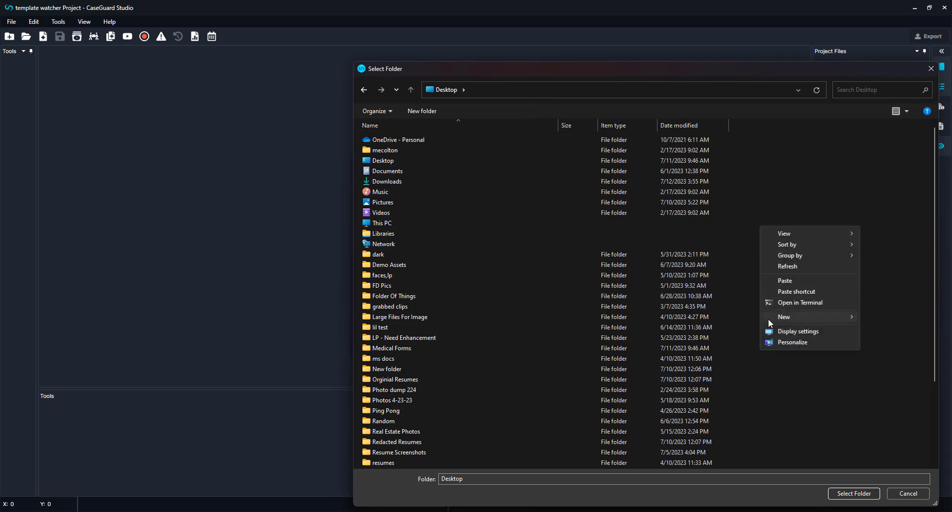
left_click(744, 318)
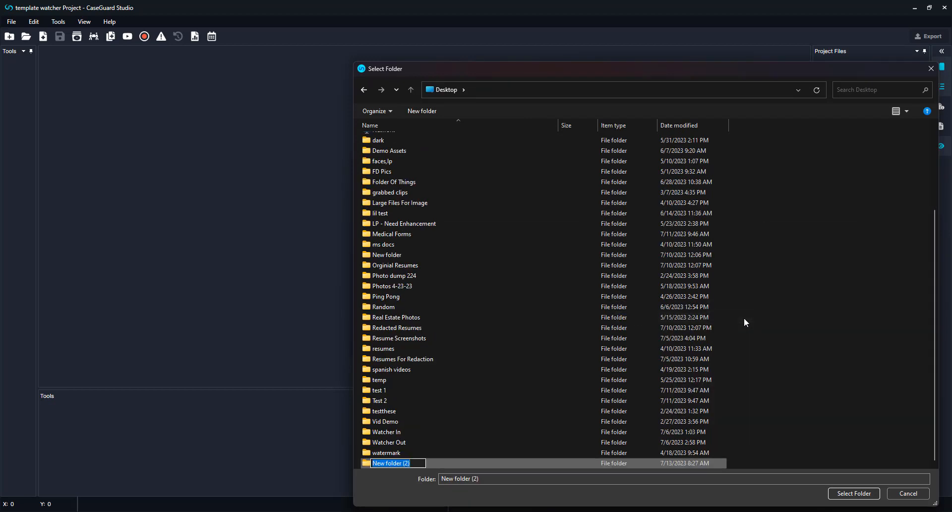
type("Medical Form Watcher Input")
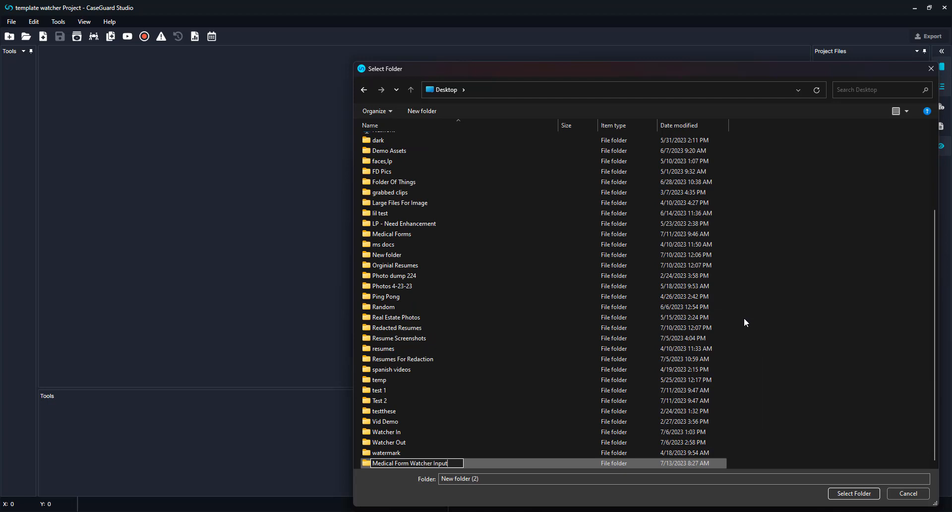
key("Return")
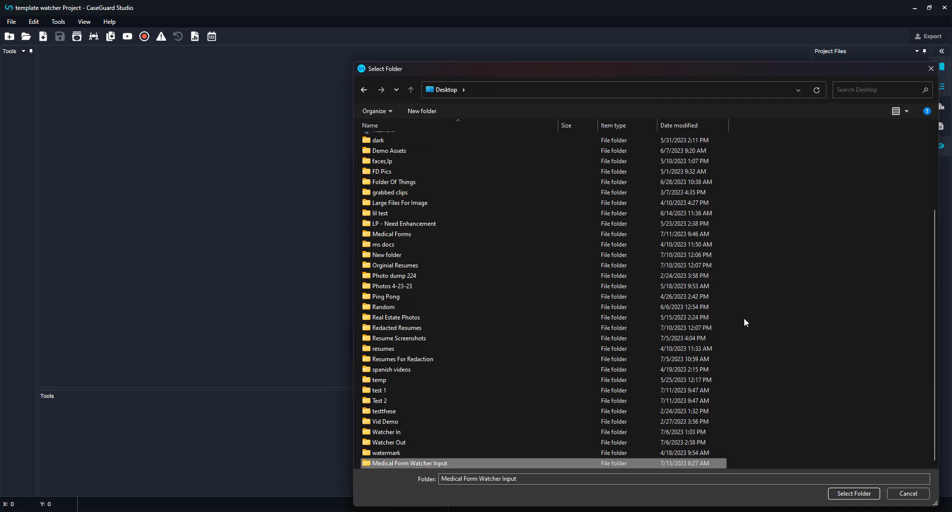
left_click(848, 493)
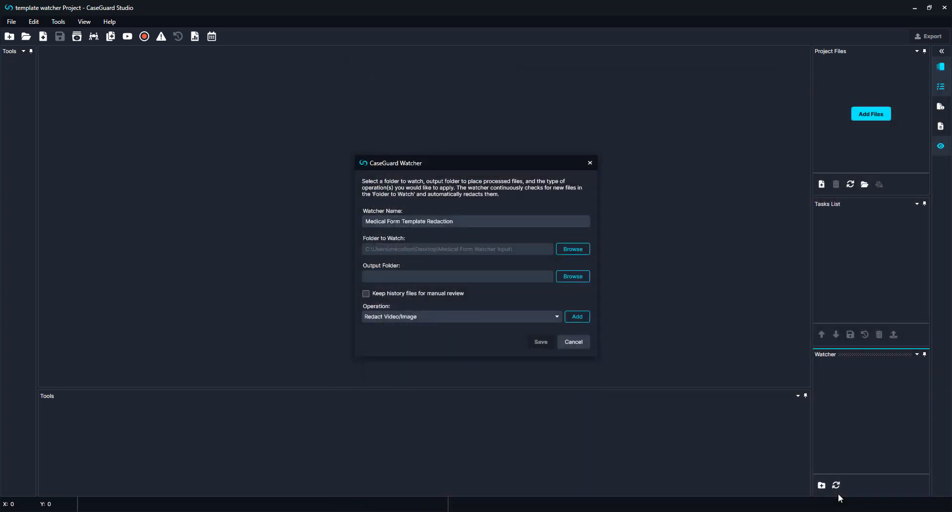
- Create a Desktop folder named Medical Form Watcher Output and set it as the watcher's output folder
left_click(572, 276)
right_click(784, 276)
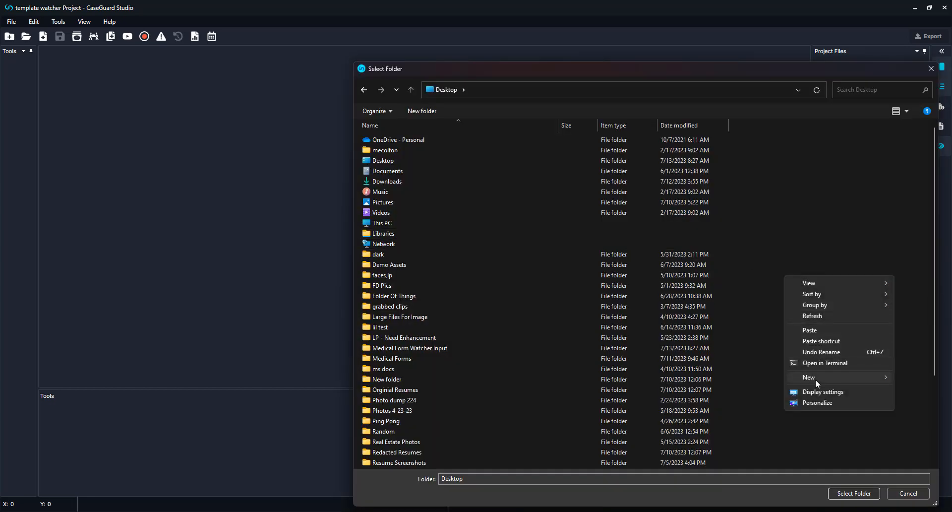
mouse_move(815, 378)
left_click(763, 375)
type("Med")
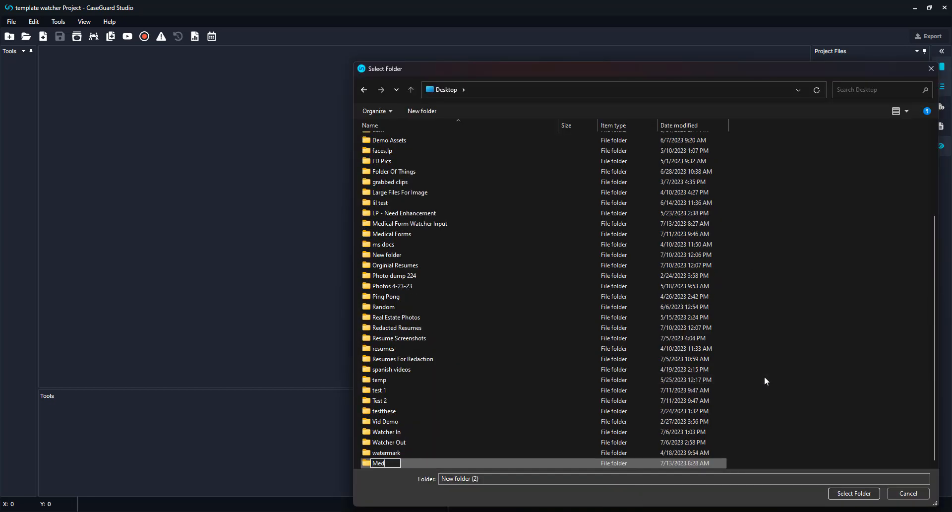
type("ical Form Watcher")
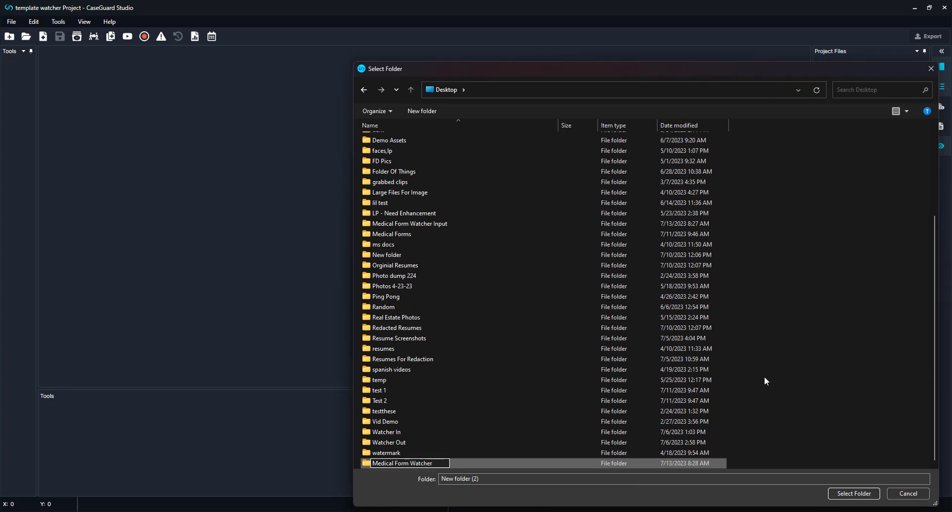
type(" Output")
key("Return")
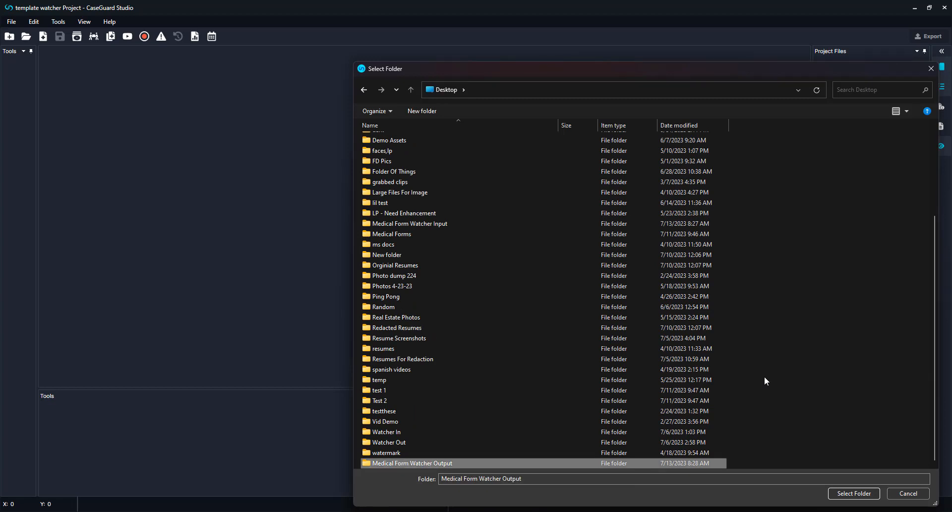
left_click(853, 497)
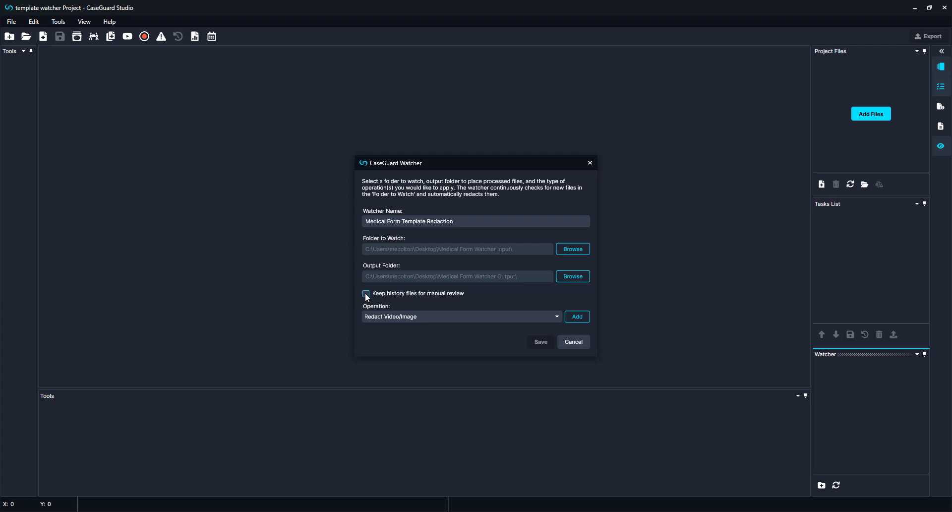
- Add a Redact Document operation that performs template PDF redaction with Medical Form Template, and save the watcher
left_click(378, 316)
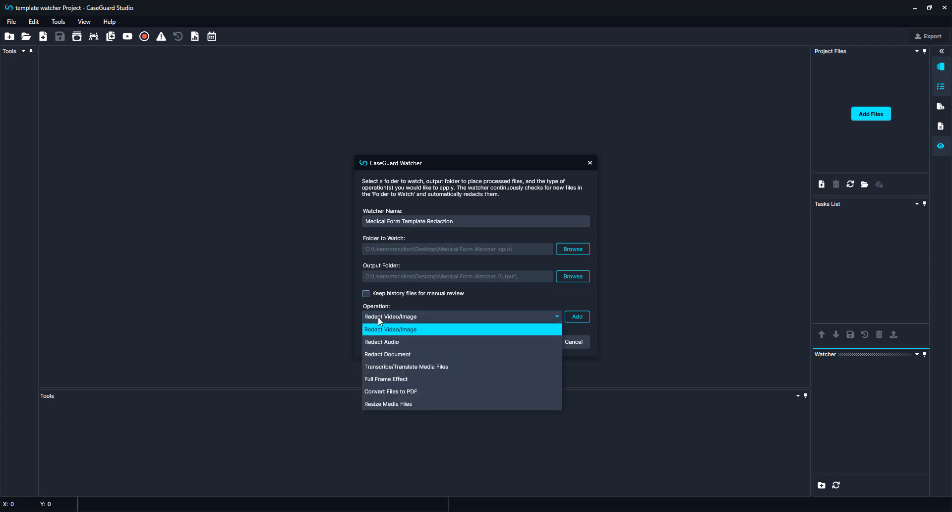
left_click(382, 355)
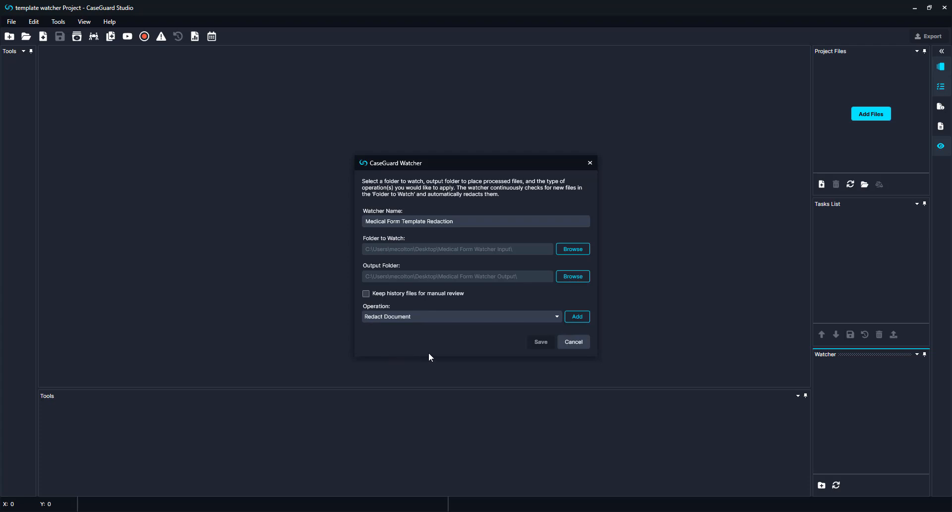
left_click(577, 317)
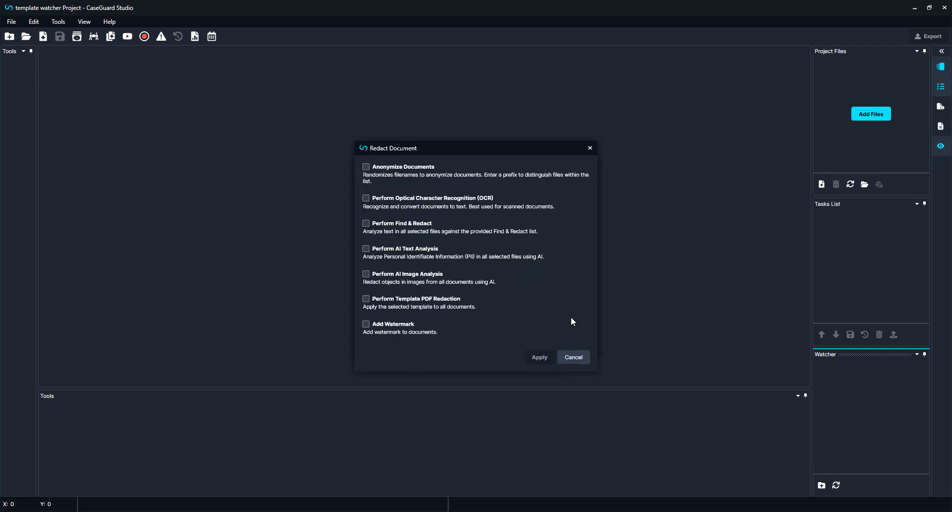
left_click(366, 299)
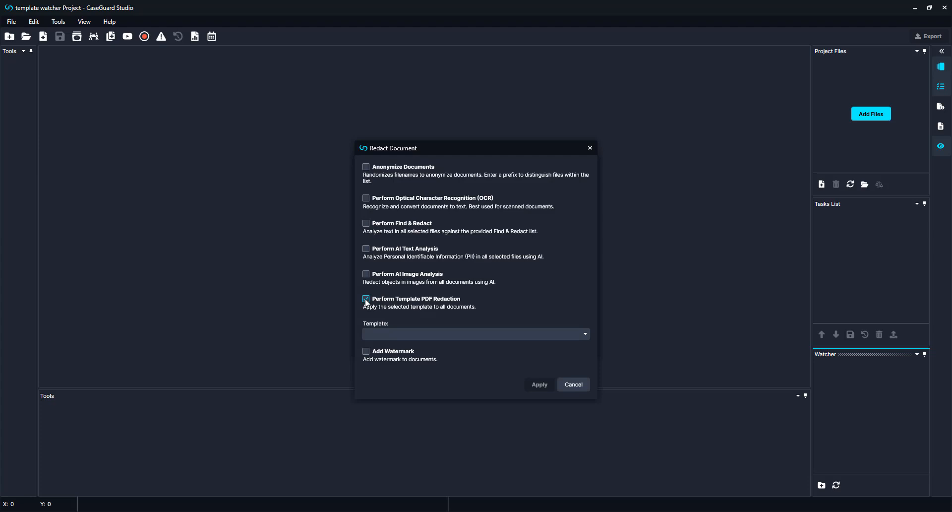
left_click(377, 332)
left_click(379, 346)
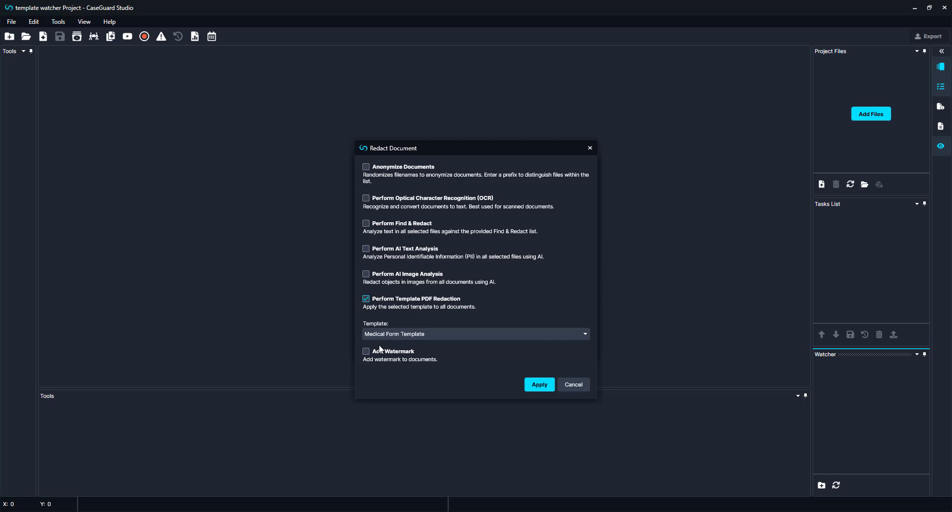
left_click(545, 388)
left_click(540, 379)
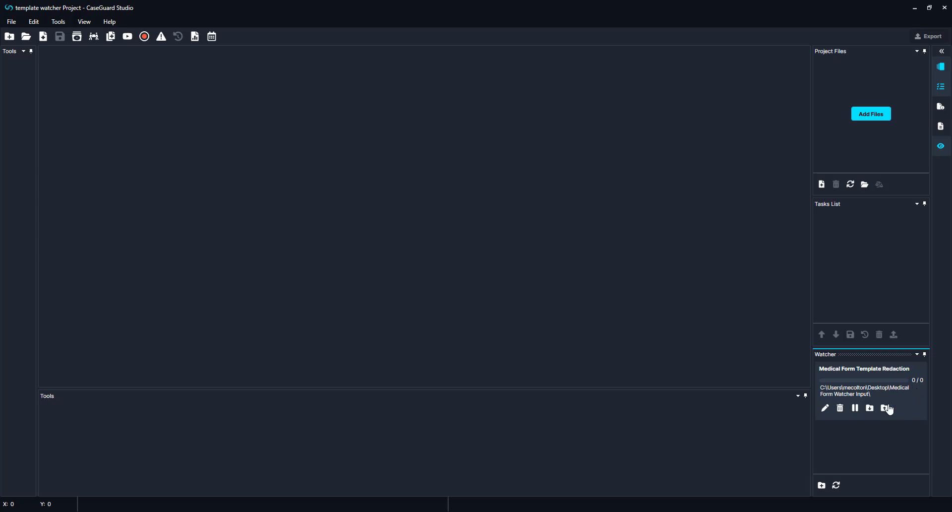
- Open the watcher's input and output folders and paste the MedForm PDFs and the Medical Forms folder into the input folder
left_click(869, 409)
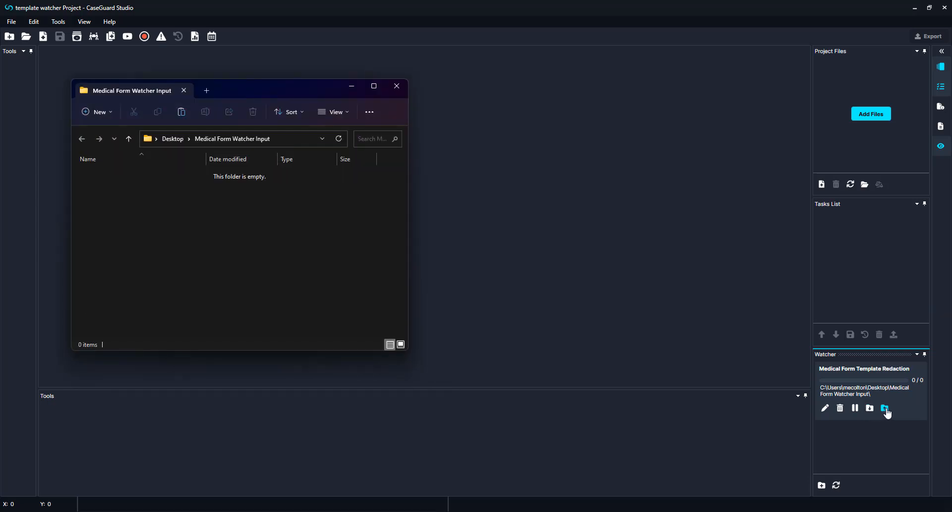
left_click(885, 408)
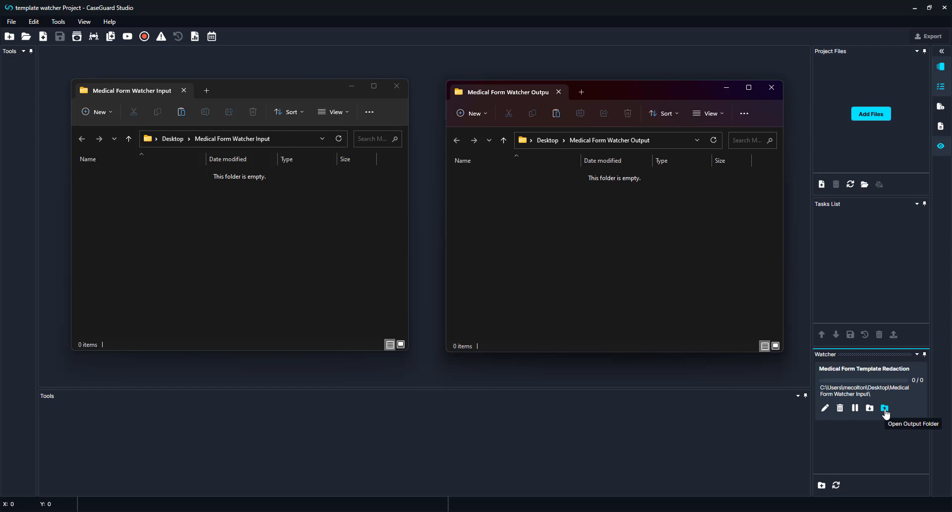
left_click(327, 277)
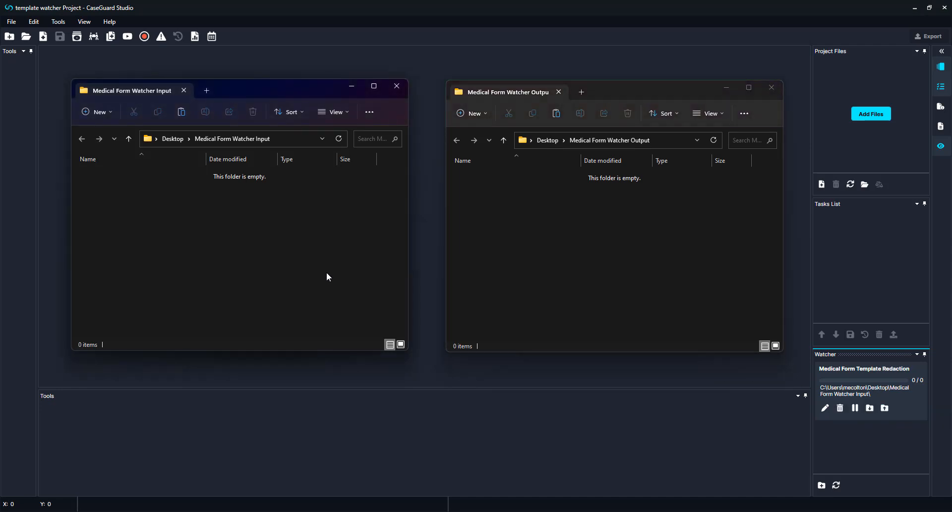
key("ctrl+v")
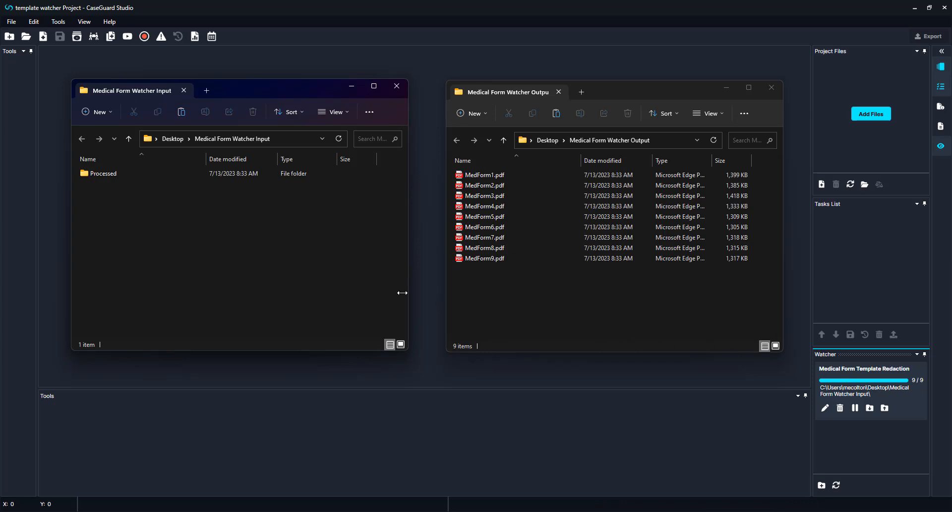
key("ctrl+v")
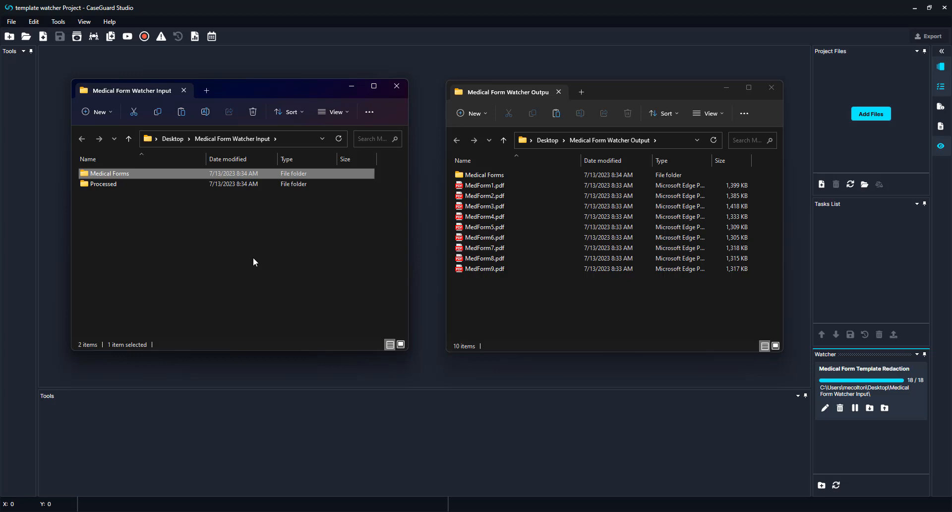
- Check the Medical Forms subfolder in both the output and input folders, and delete it from the input folder
double_click(473, 174)
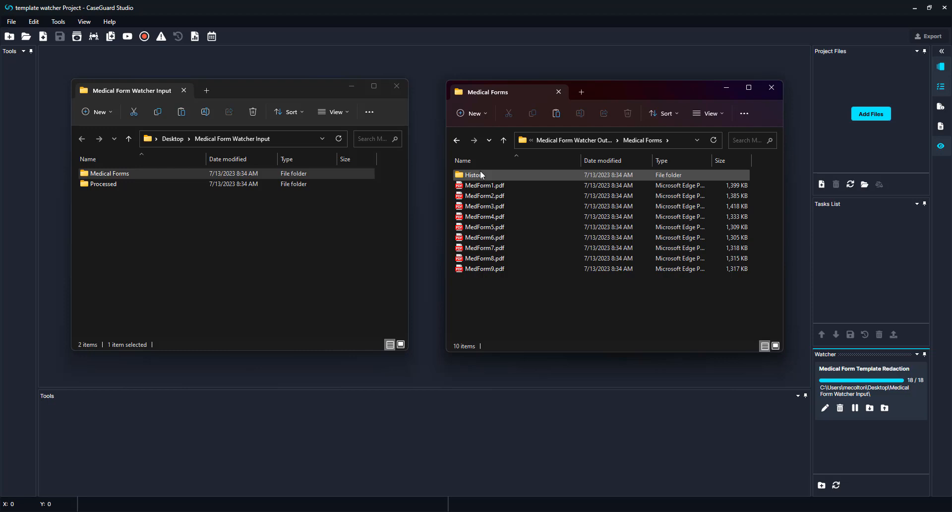
left_click(558, 141)
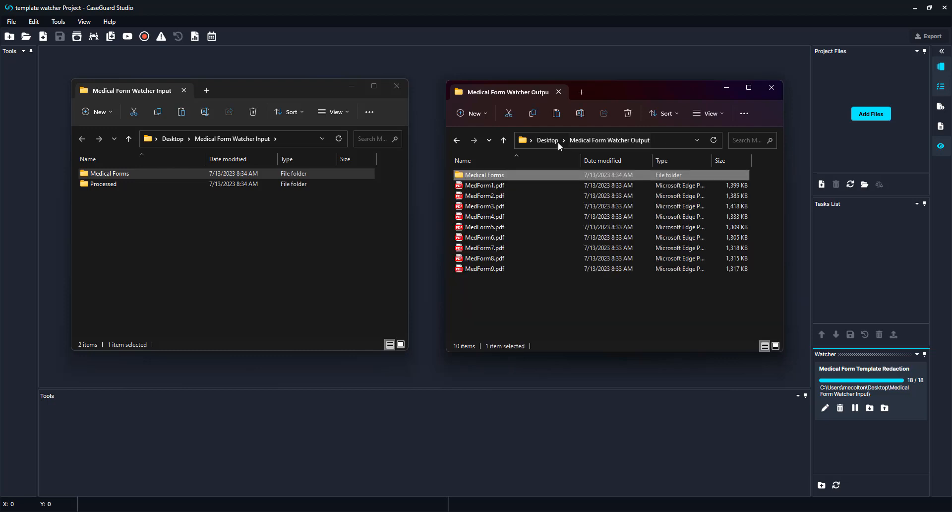
left_click(154, 173)
double_click(154, 174)
left_click(209, 141)
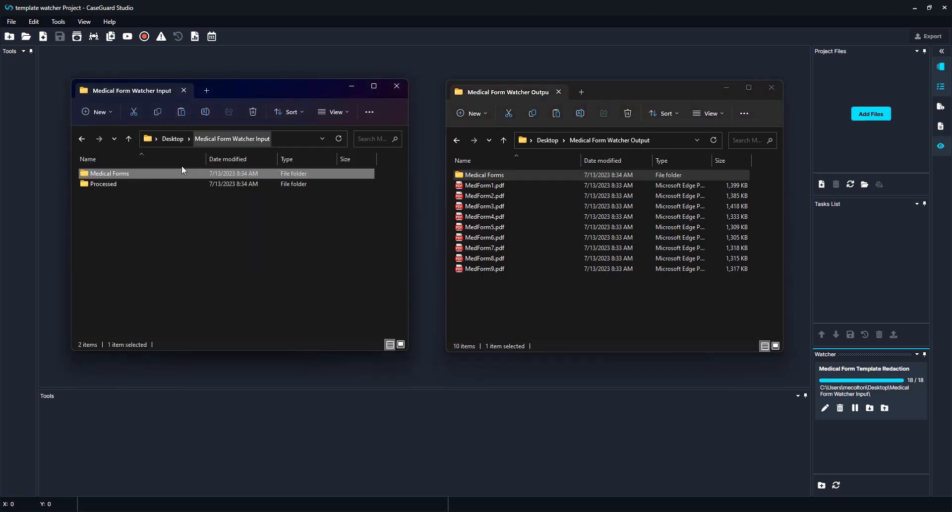
key("Delete")
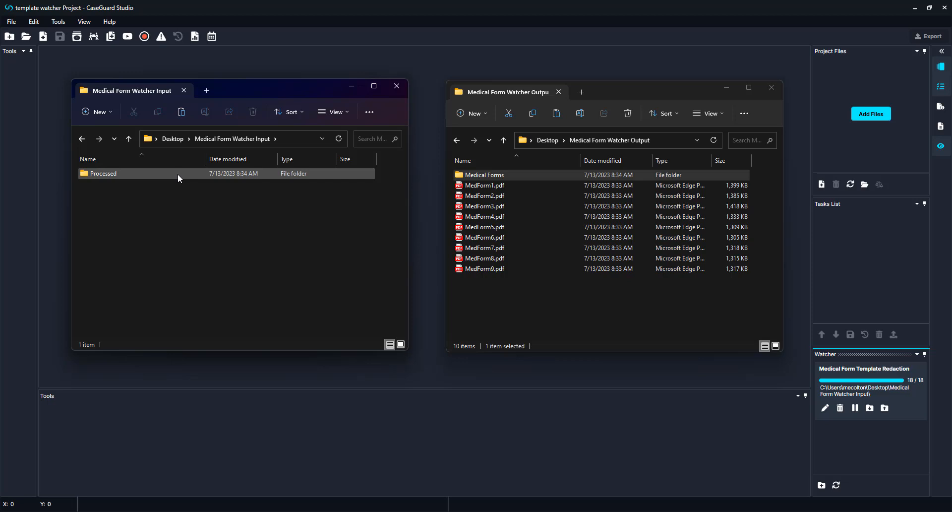
- Open the original MedForm1.pdf from the input's Processed folder and the redacted MedForm1.pdf from the output folder
double_click(178, 173)
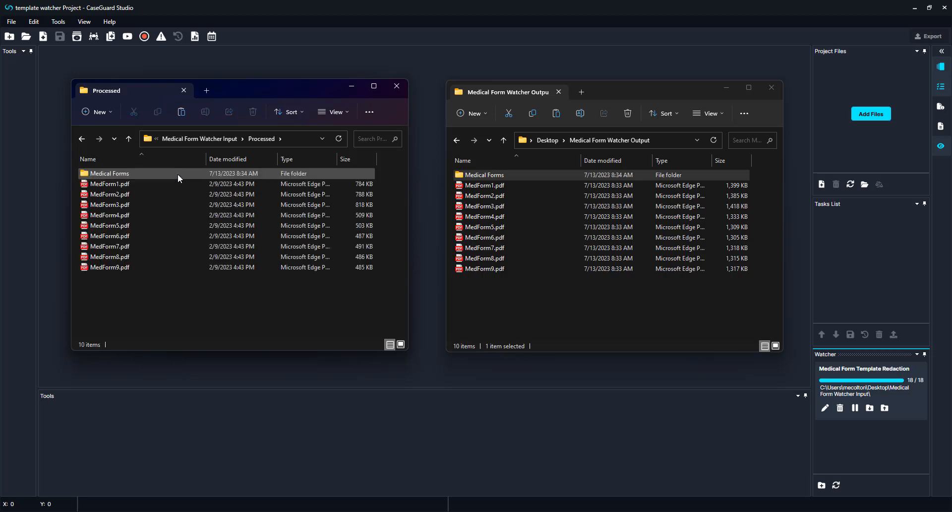
double_click(175, 183)
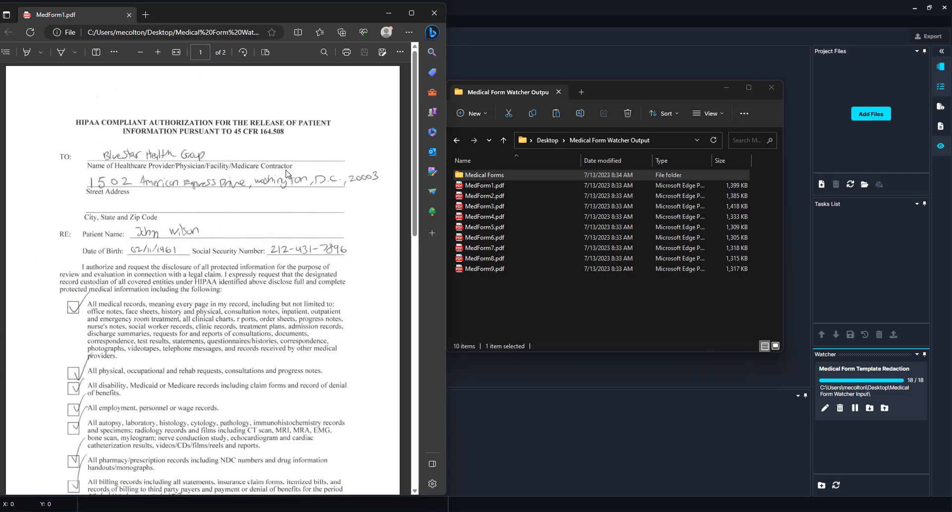
double_click(489, 186)
- Compare both pages of the original and redacted MedForm1.pdf, and close the two documents
scroll(517, 186, "down", 7)
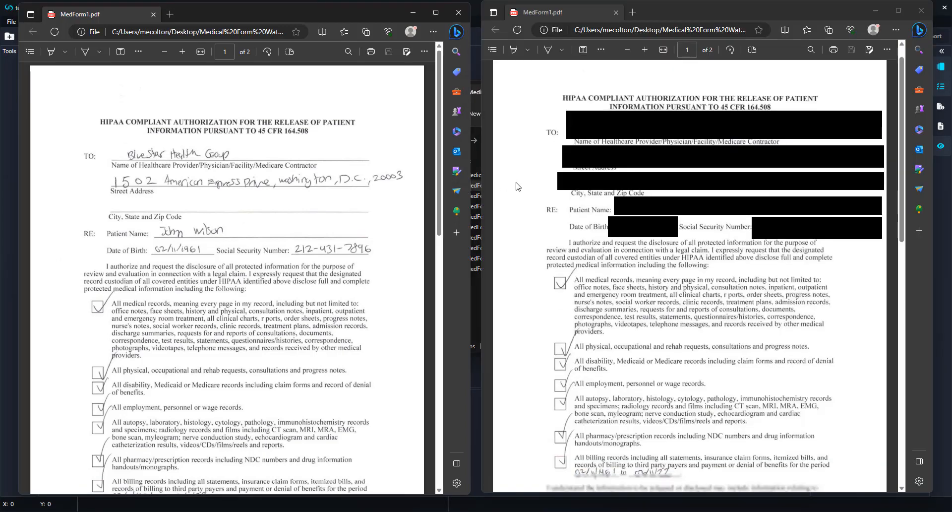
scroll(517, 186, "down", 5)
scroll(355, 198, "down", 8)
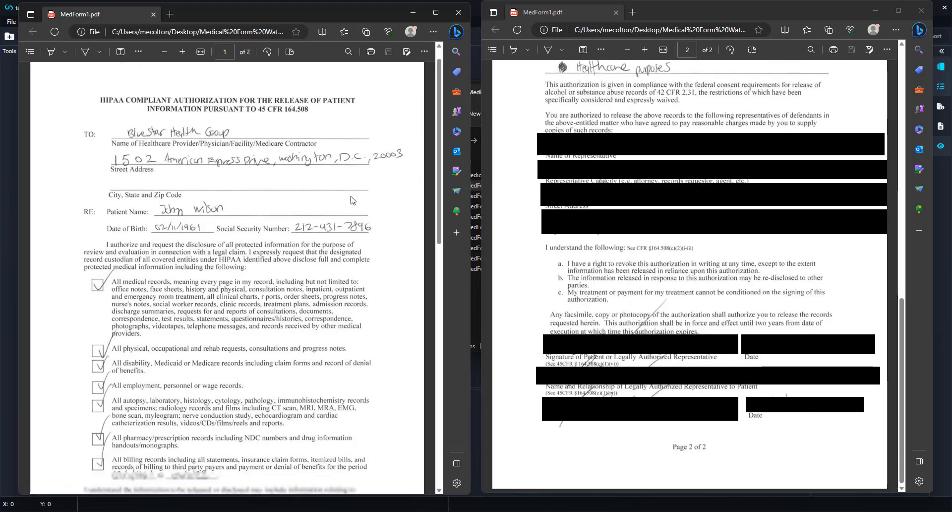
scroll(355, 194, "down", 4)
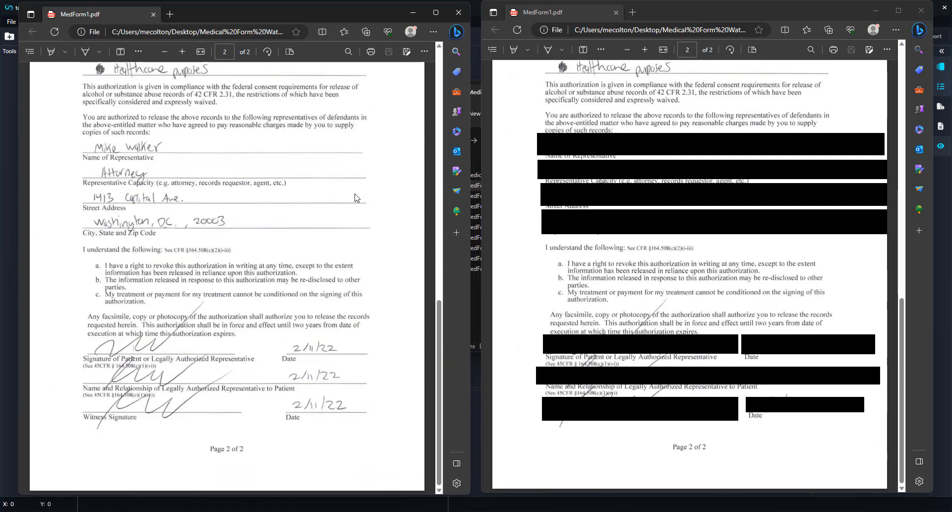
scroll(354, 194, "up", 12)
scroll(657, 233, "up", 12)
left_click(921, 11)
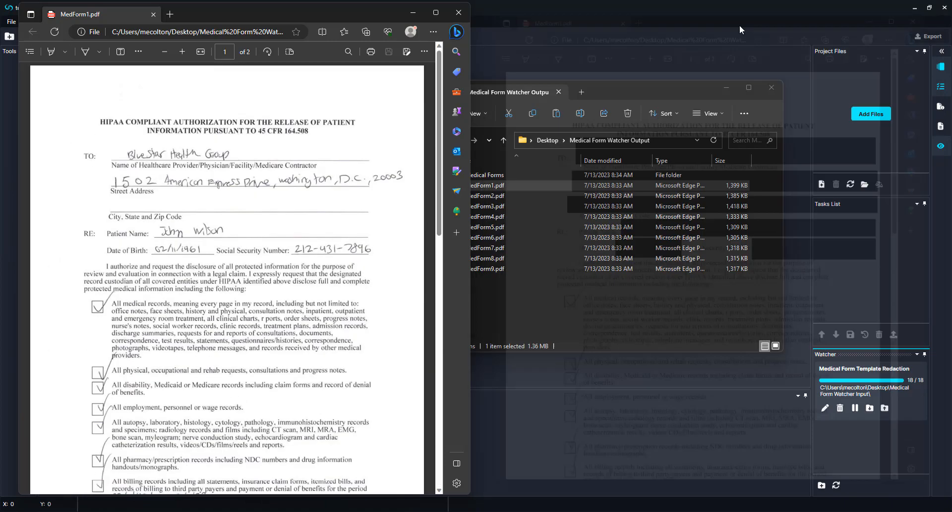
left_click(459, 13)
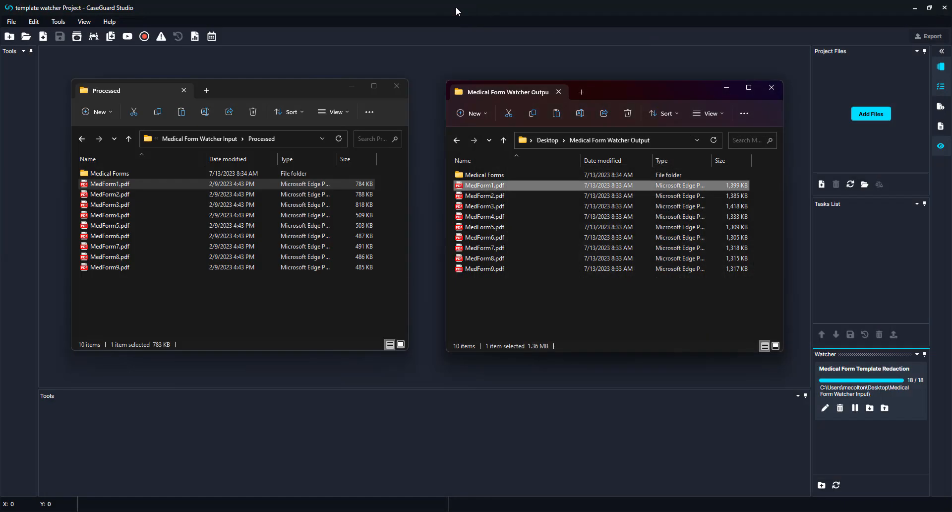
- Return to the Medical Form Watcher Input folder and paste the Med Forms For Redaction folder into it
left_click(214, 139)
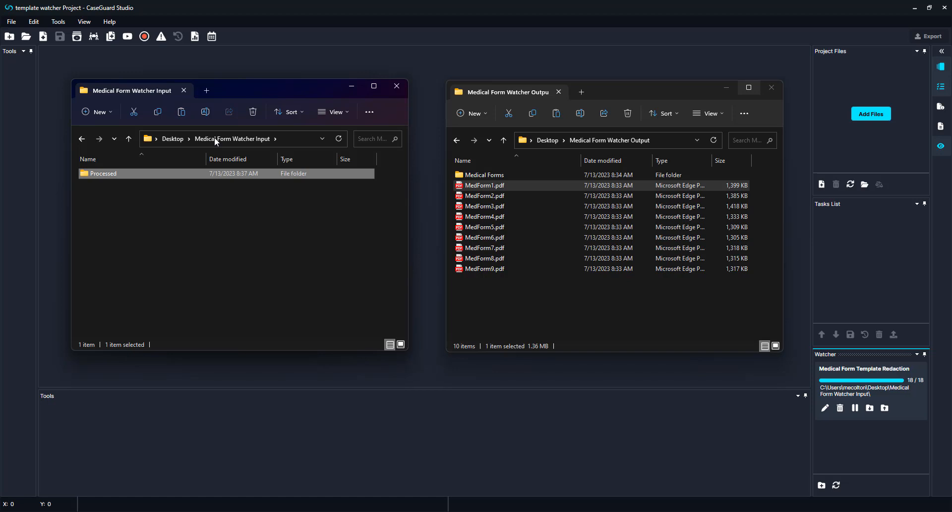
left_click(207, 222)
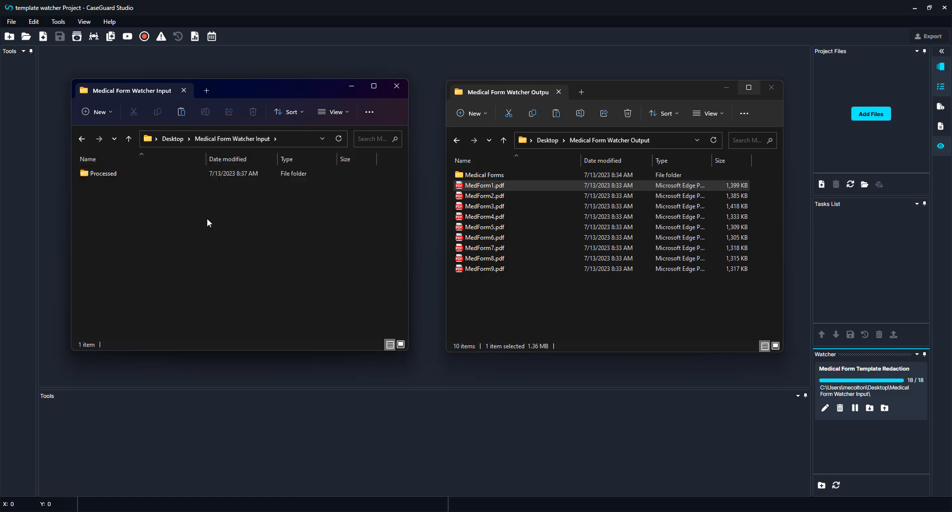
key("ctrl+v")
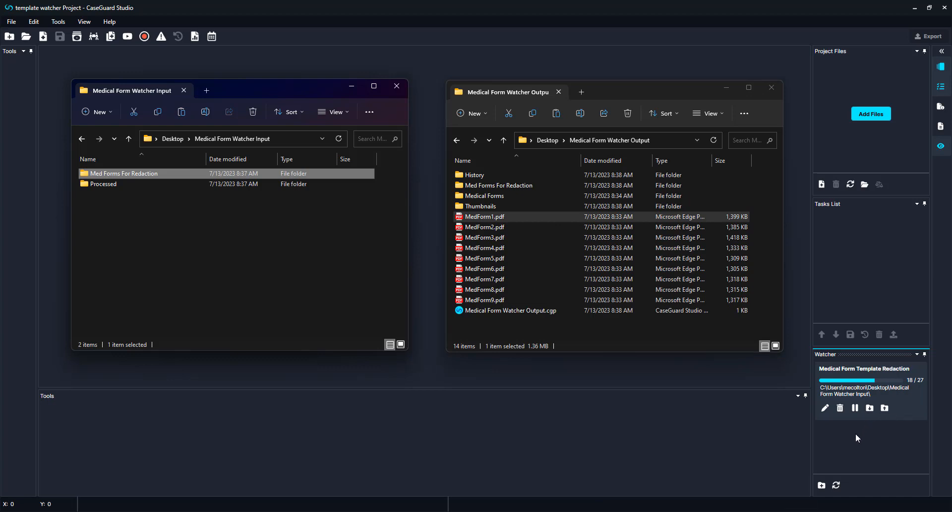
- Start a new watcher and examine the operations it offers, keeping Redact Video/Image as the operation
left_click(821, 485)
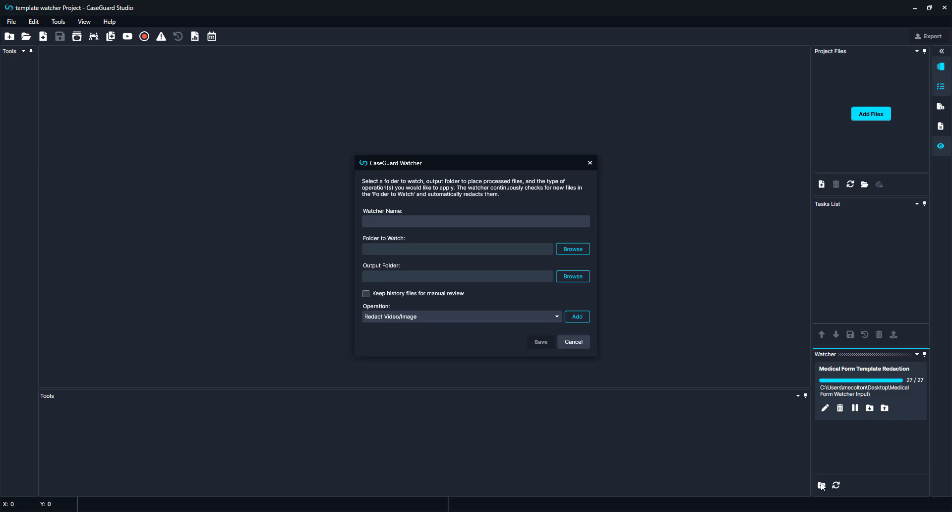
left_click(549, 316)
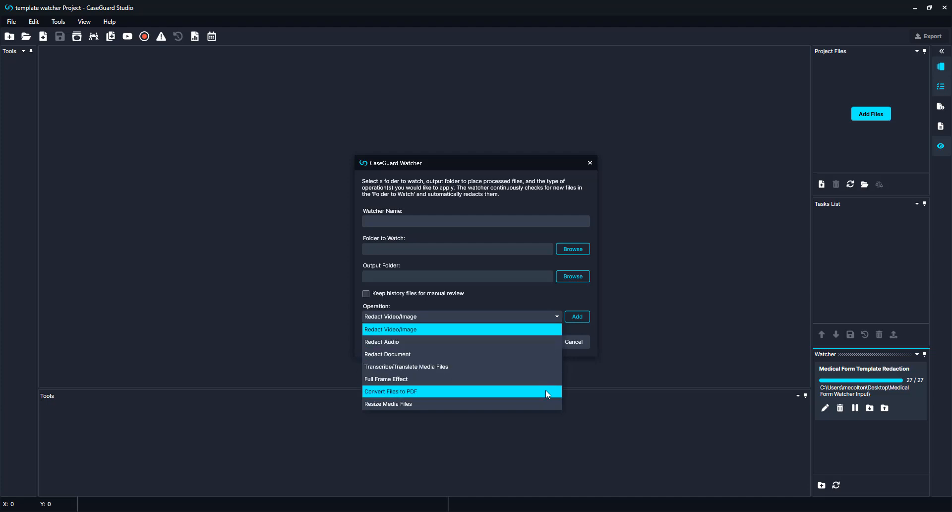
left_click(547, 302)
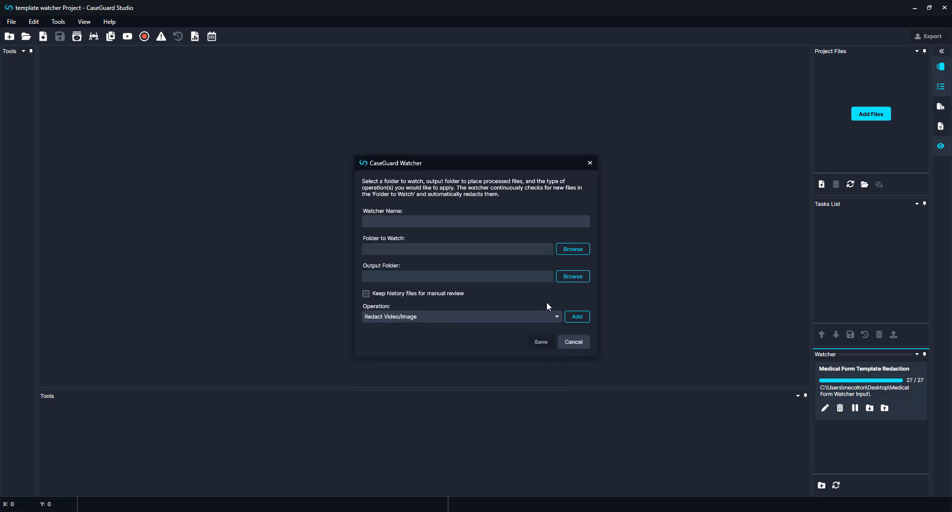